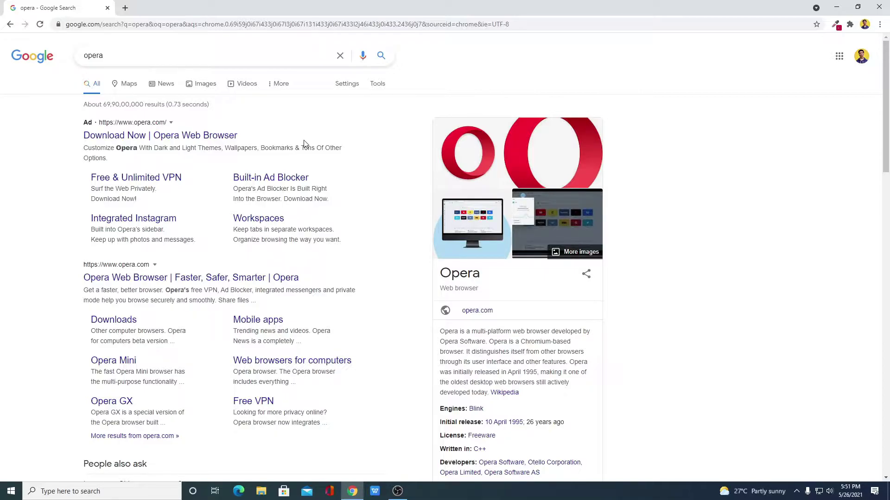
Go to opera.com from the search results and open the desktop Opera browser page via the Browsers menu
left_click(176, 277)
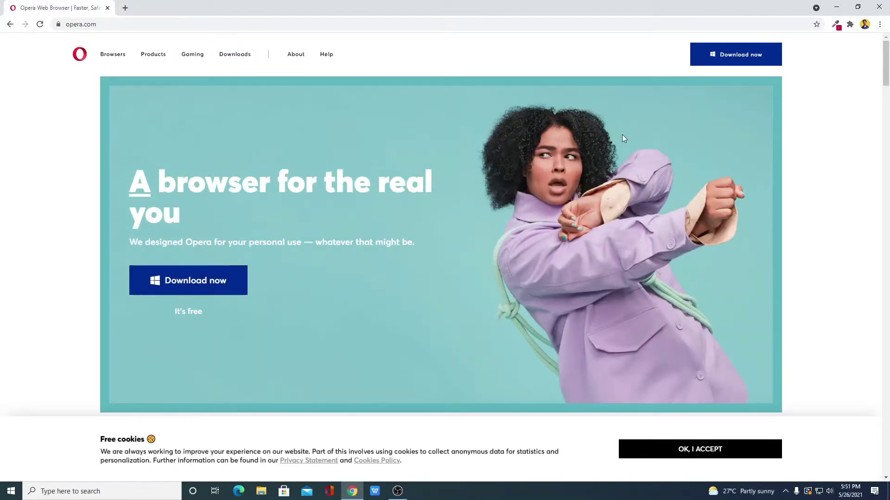
scroll(622, 135, "down", 10)
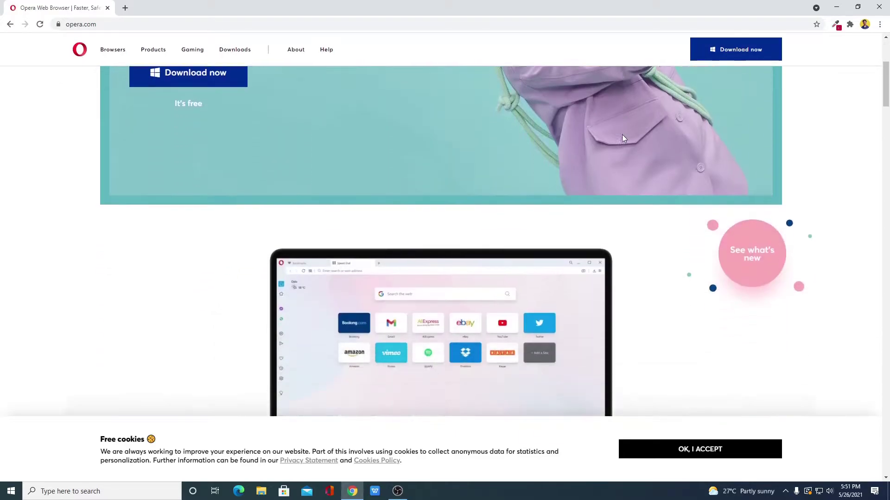
scroll(618, 140, "down", 15)
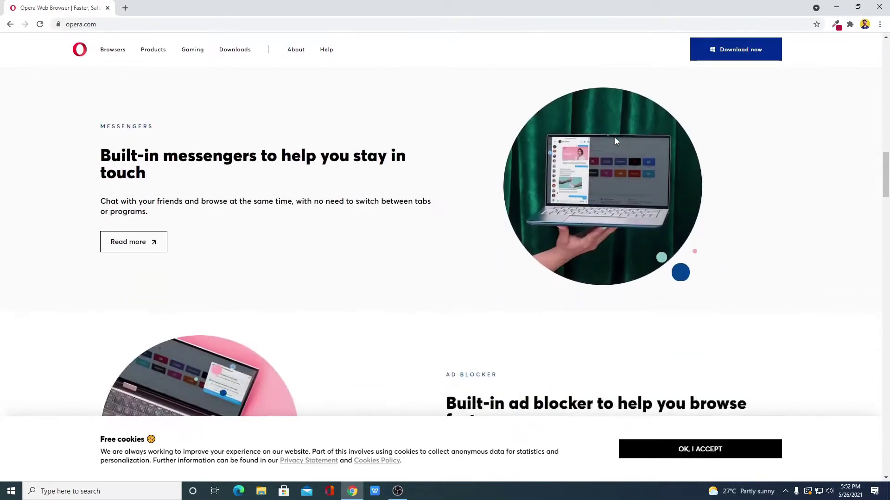
scroll(615, 137, "up", 5)
scroll(616, 139, "up", 20)
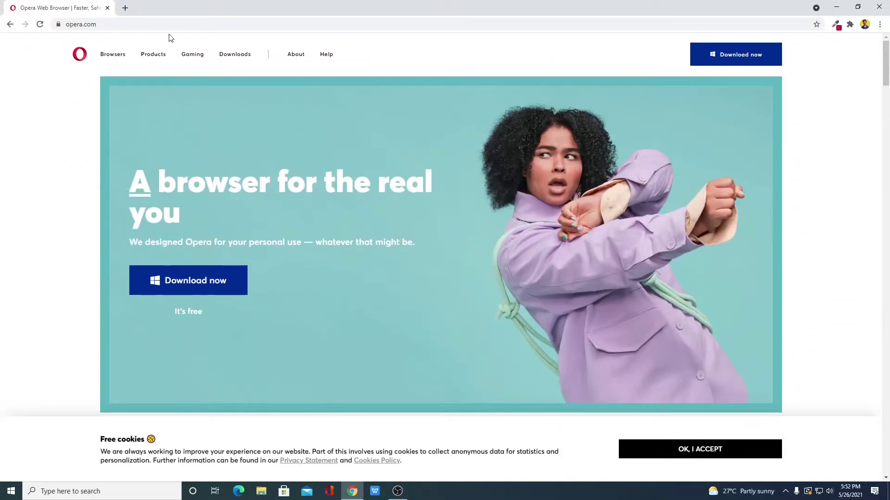
mouse_move(115, 58)
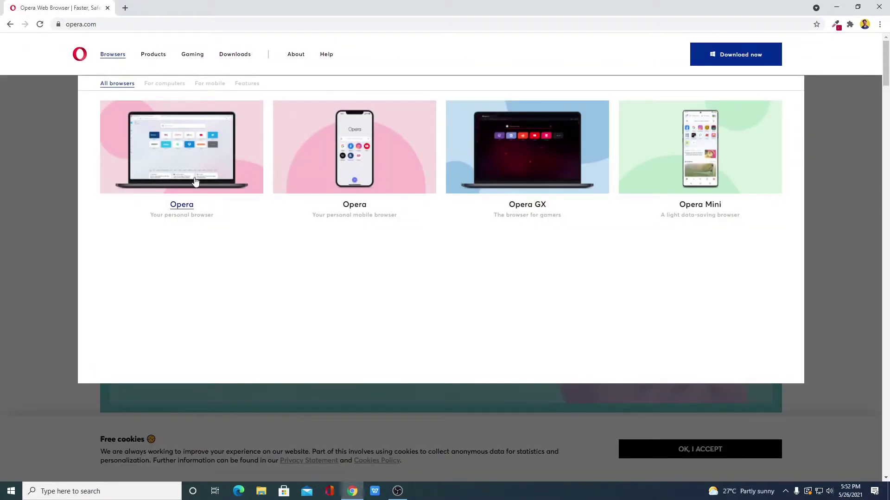
left_click(173, 176)
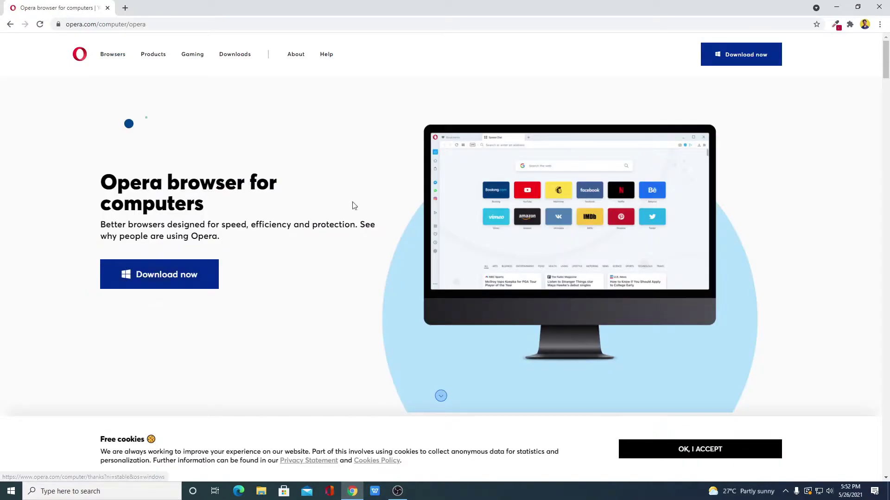
Download OperaSetup.exe and open it from Chrome's download bar to launch the installer
left_click(159, 280)
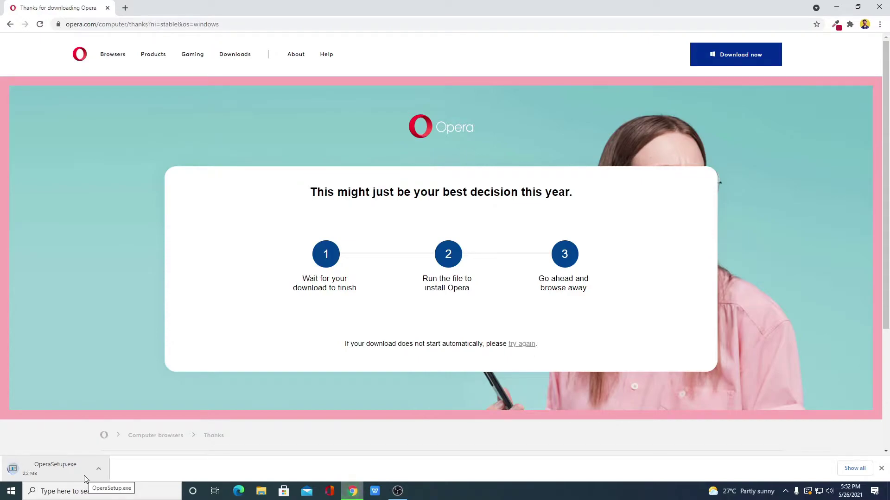
left_click(84, 477)
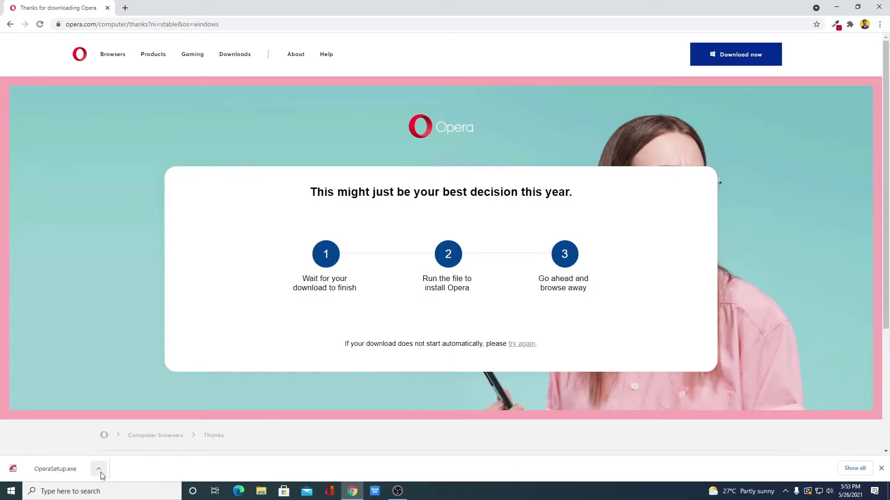
left_click(99, 471)
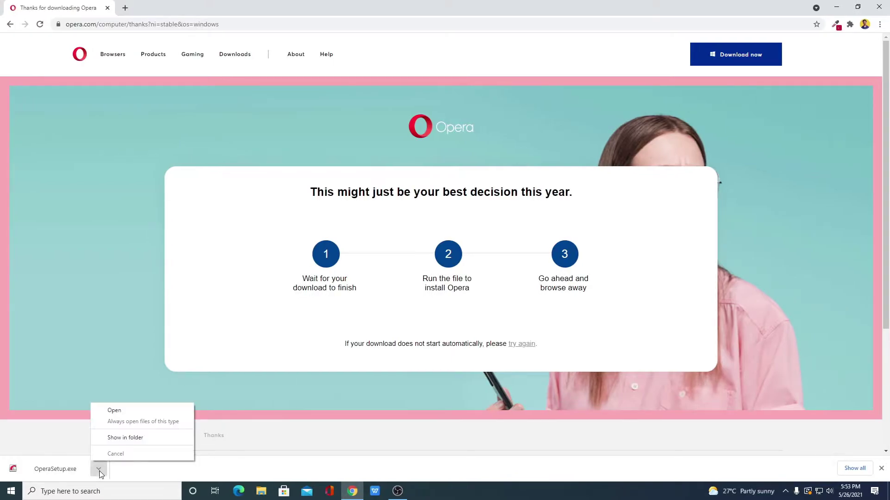
left_click(125, 410)
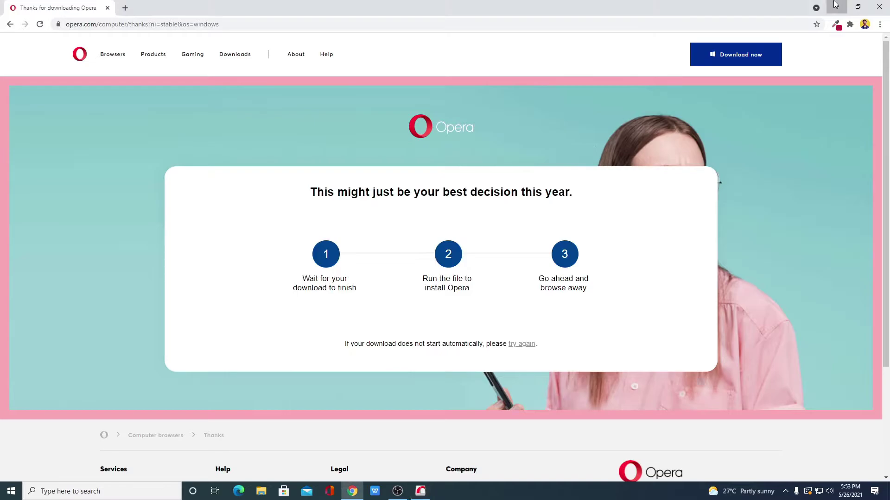
Minimize Chrome to reveal the Opera Installer and run the install
left_click(835, 4)
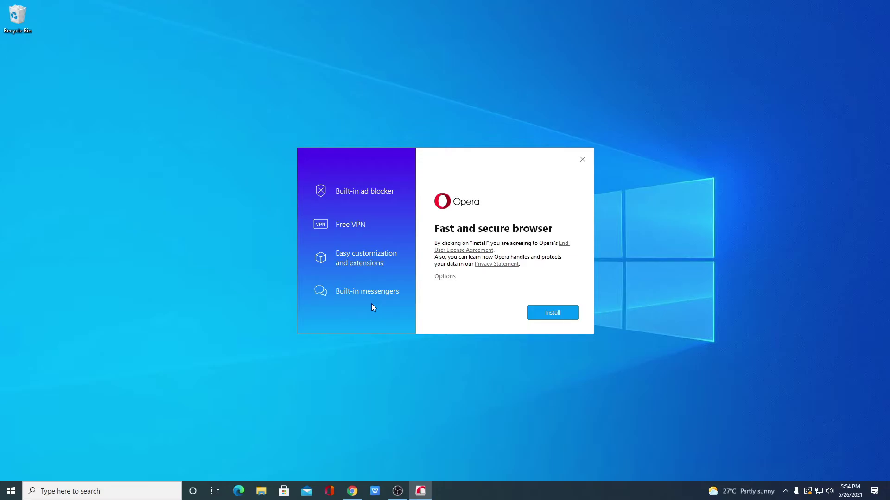
left_click(559, 315)
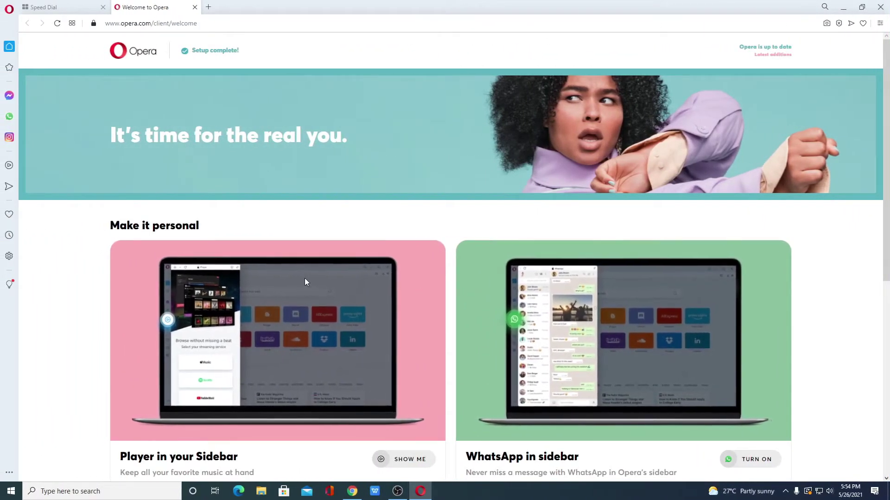
Scroll through the Welcome to Opera page and close that tab, leaving Speed Dial
scroll(463, 188, "down", 3)
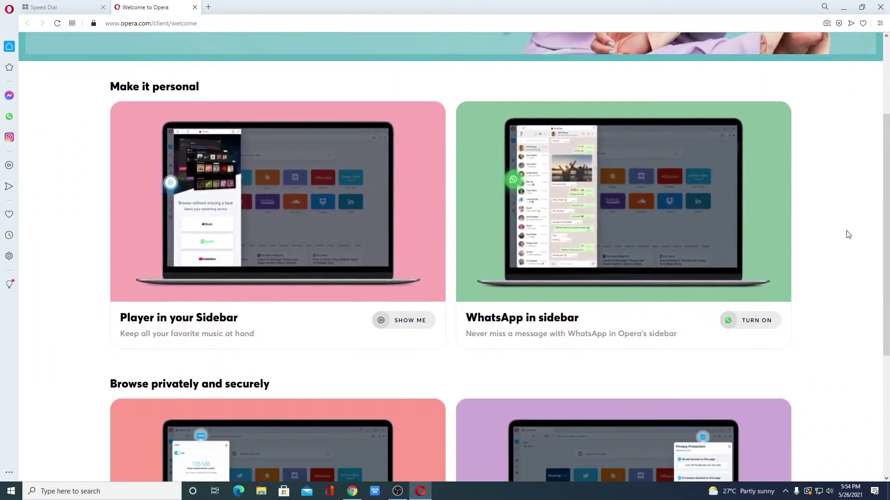
scroll(848, 234, "down", 3)
scroll(847, 234, "down", 2)
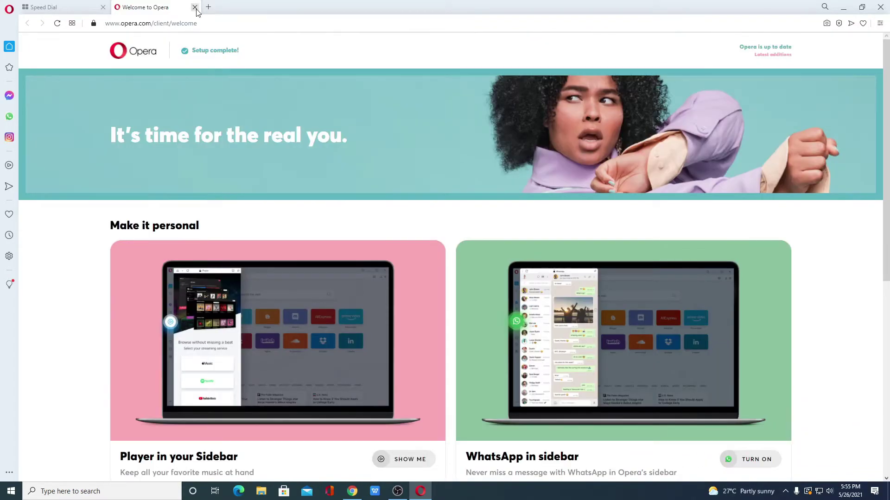
left_click(195, 7)
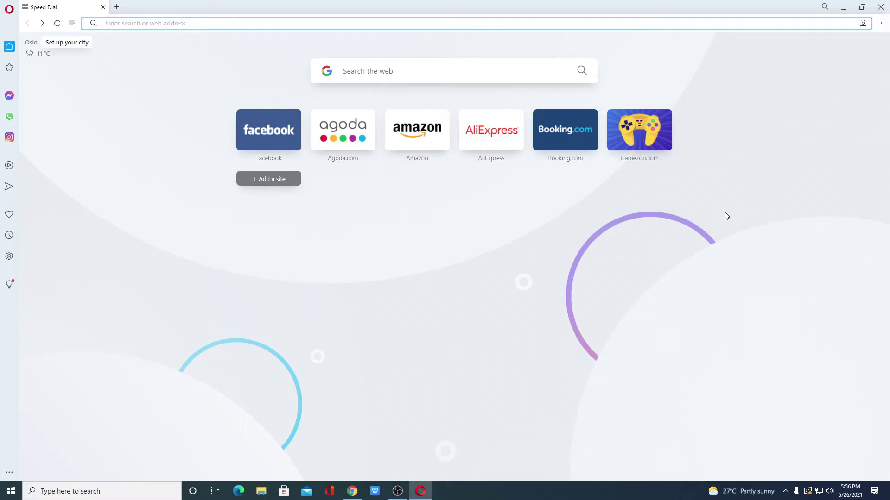
In Easy setup, turn on Block ads and Block trackers
left_click(880, 23)
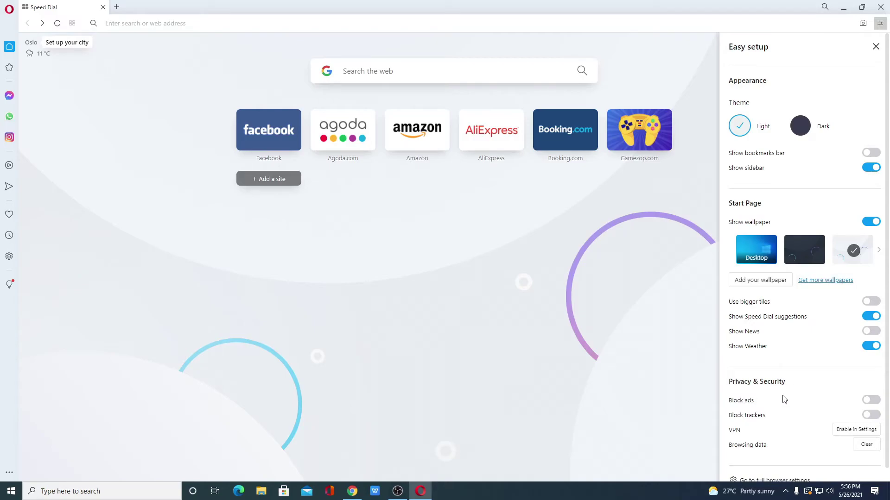
left_click(865, 404)
left_click(871, 416)
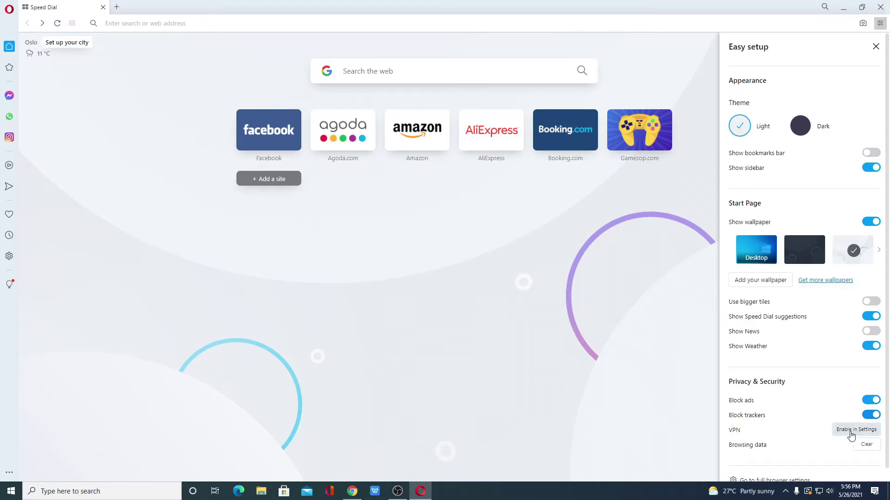
Accept the VPN disclaimer, enable the VPN, and set it to connect when the browser starts
left_click(873, 431)
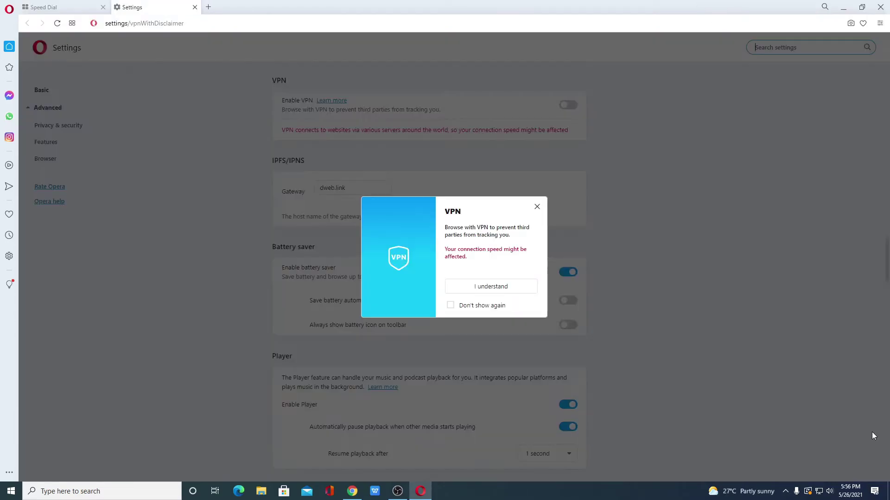
left_click(453, 210)
left_click(508, 288)
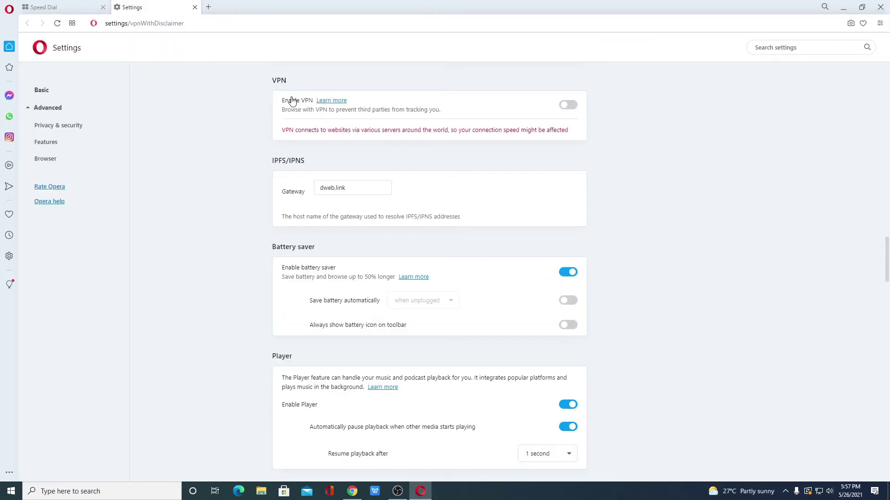
left_click(568, 106)
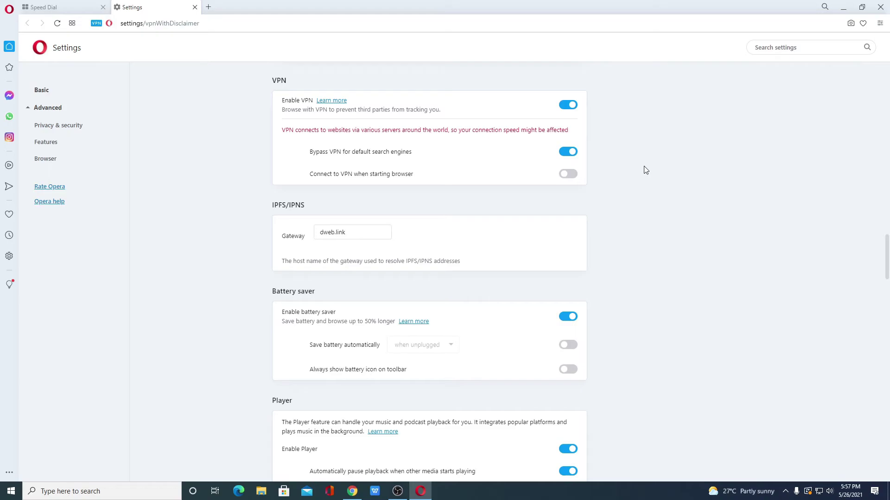
left_click(564, 179)
Close the Settings tab and search for 'google' from the address bar
key("ctrl+w")
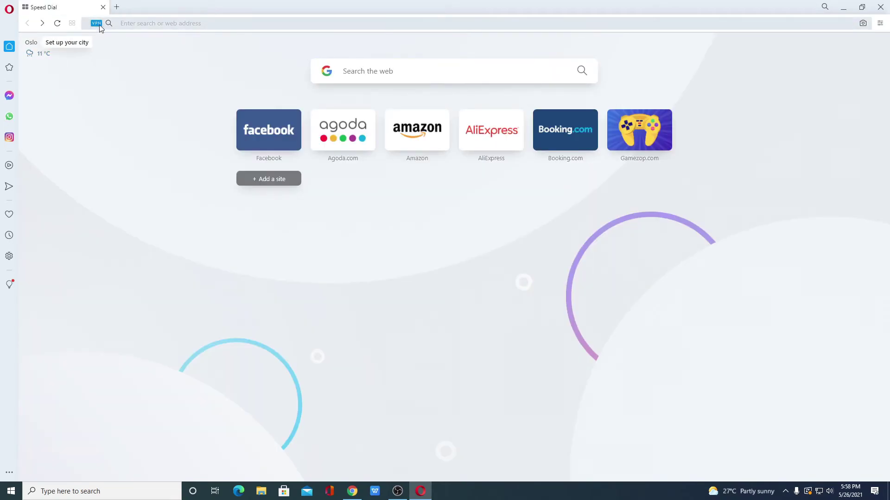
left_click(163, 24)
type("google")
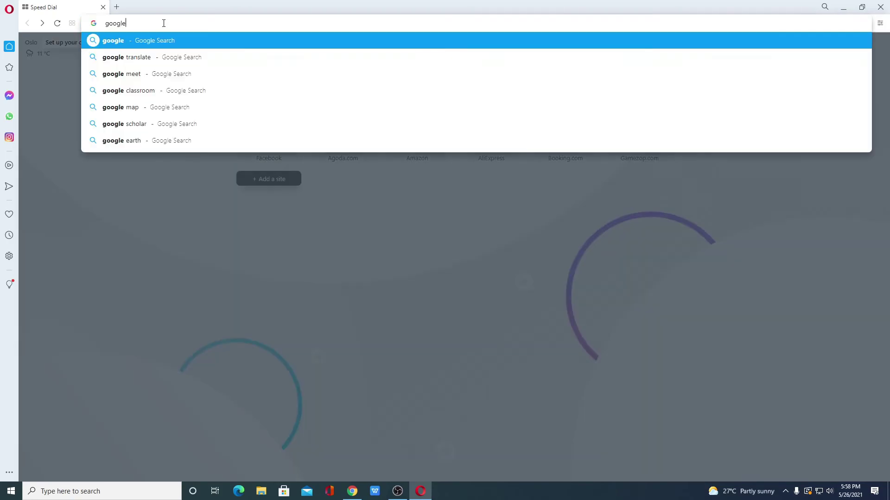
key("Return")
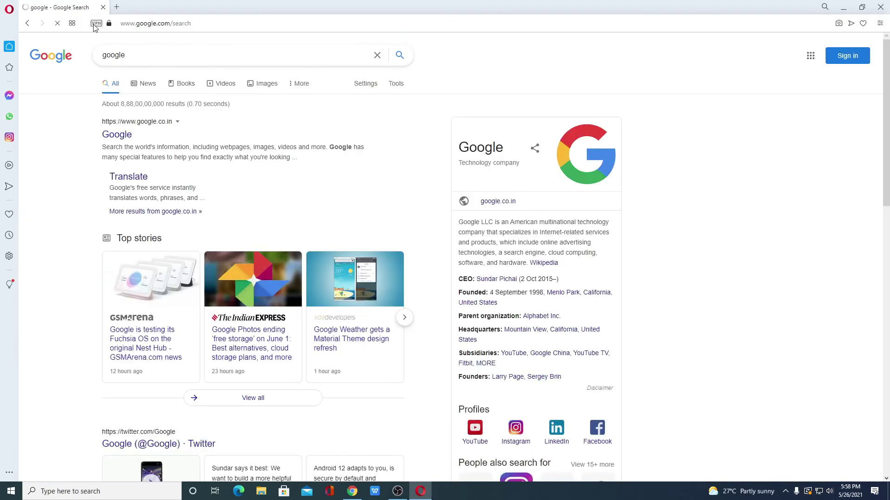
Set the VPN virtual location to Europe and restore the browser to a smaller window
left_click(95, 25)
left_click(95, 24)
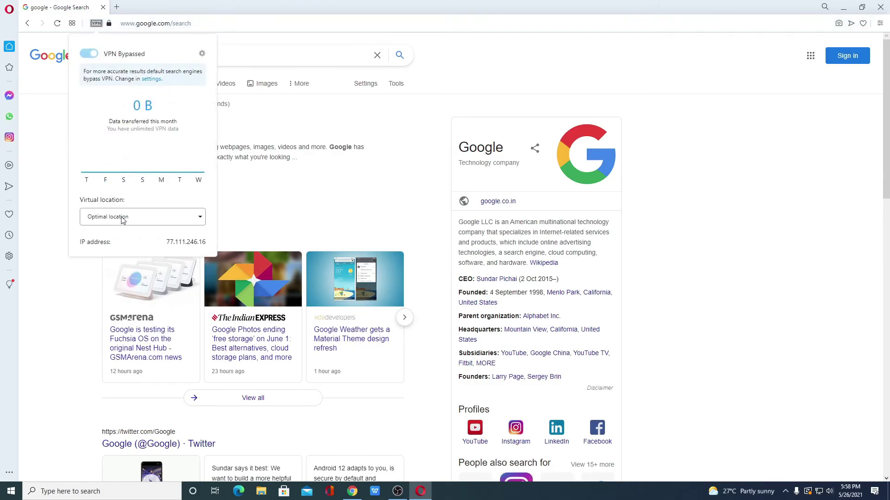
left_click(159, 216)
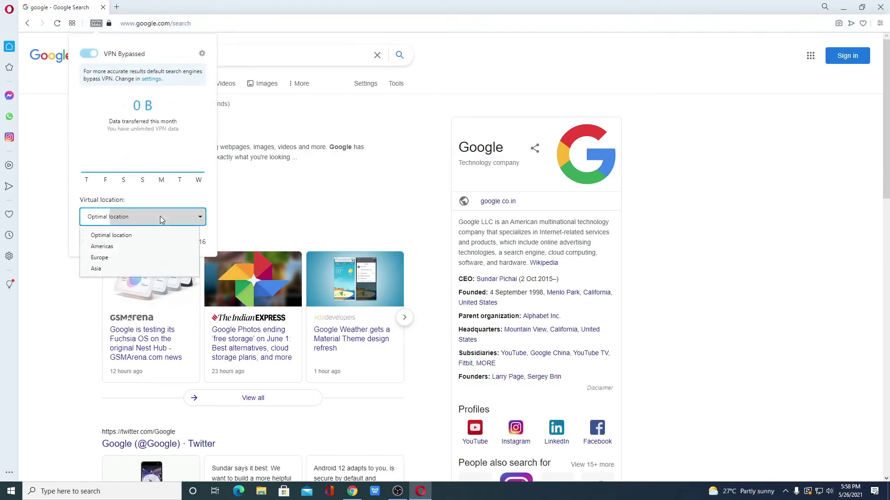
left_click(133, 257)
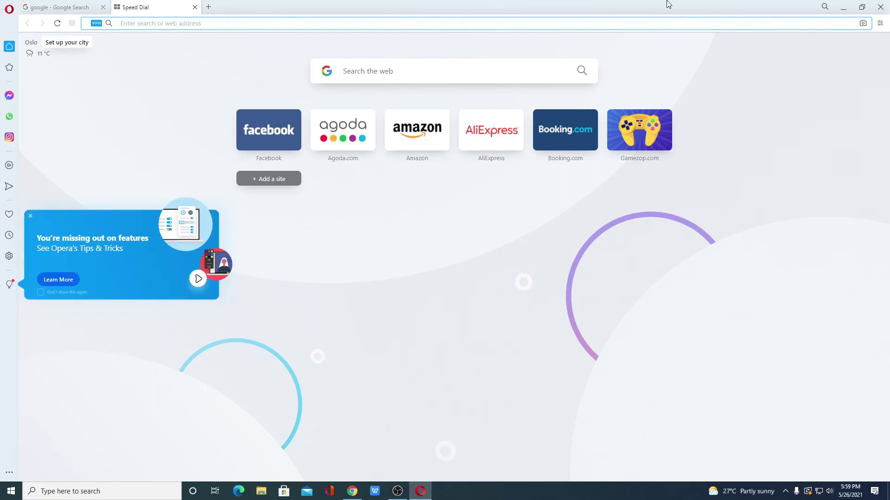
left_click(862, 8)
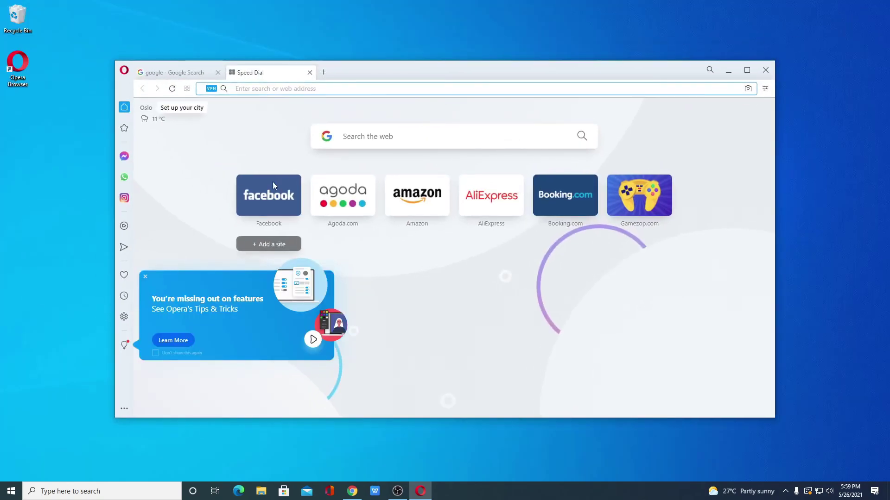
left_click(370, 302)
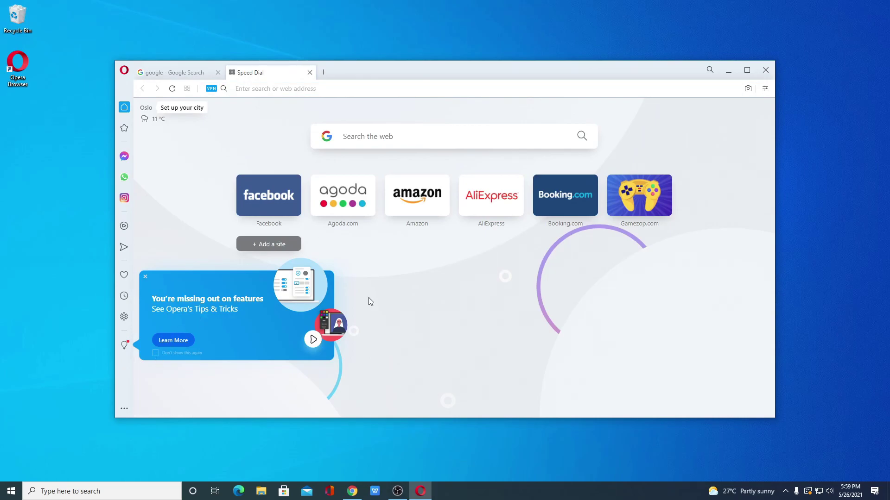